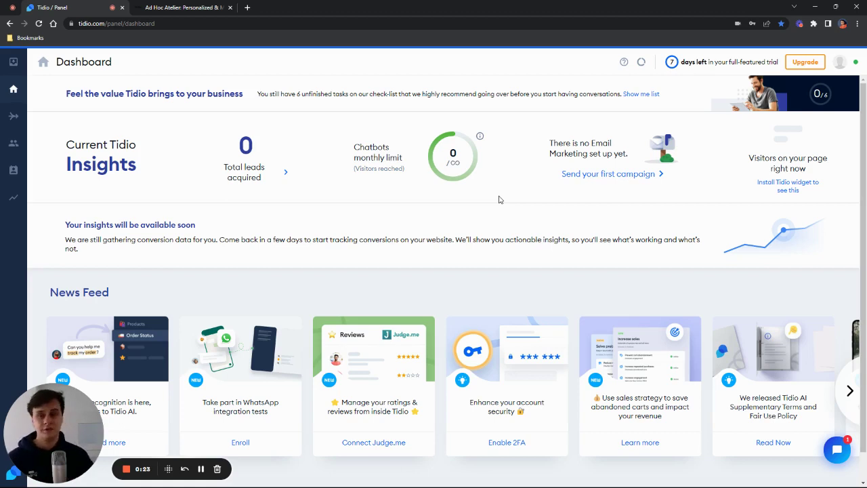
Open the Lyro AI chatbot from Solutions and start setting up Lyro
{"action": "mouse_move", "coordinate": [378, 169]}
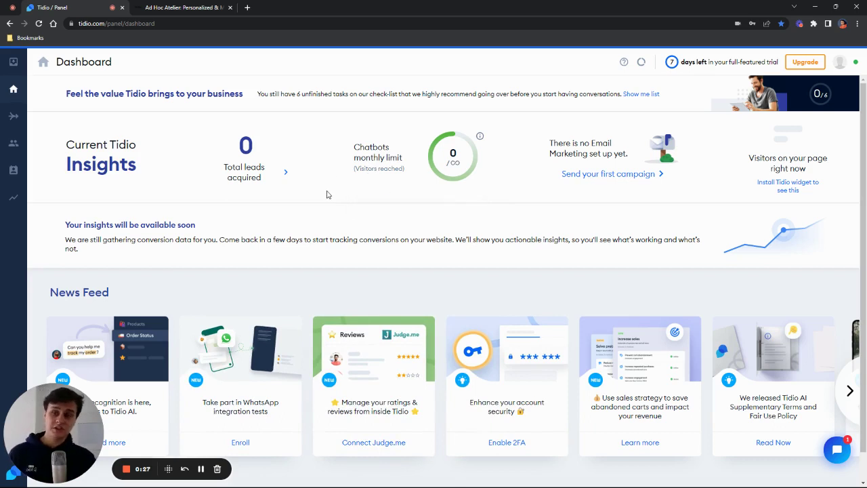
{"action": "left_click", "coordinate": [14, 118]}
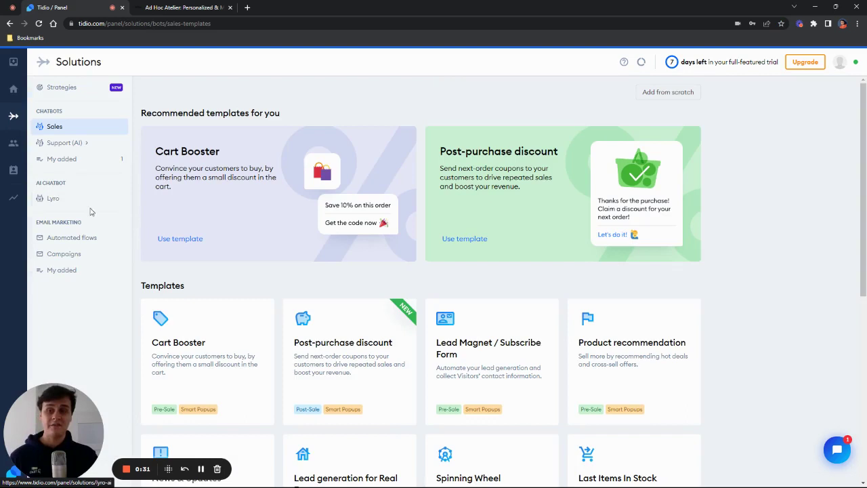
{"action": "left_click", "coordinate": [61, 199]}
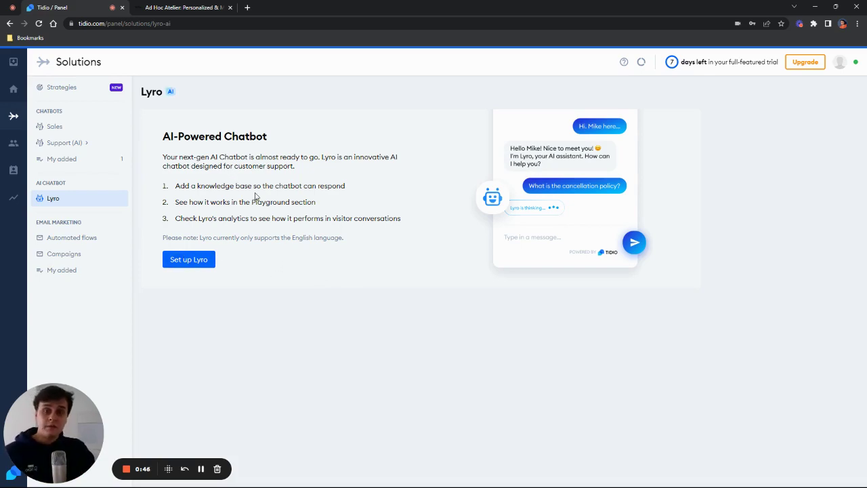
{"action": "left_click", "coordinate": [200, 260]}
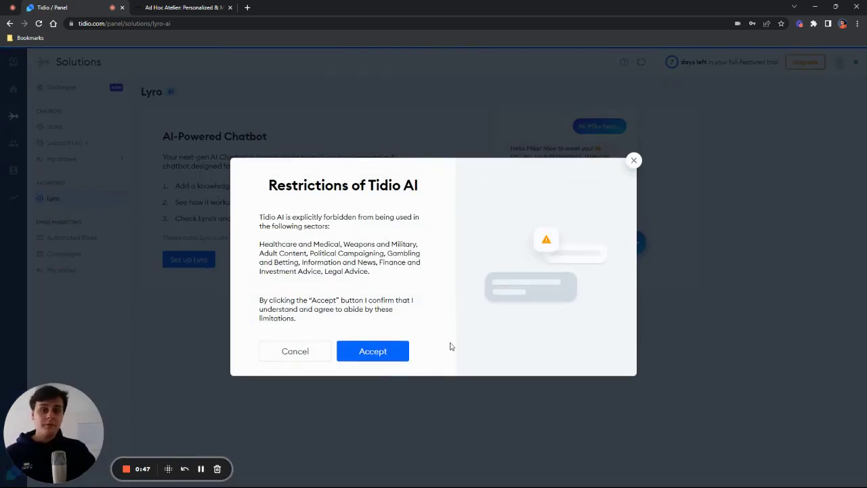
Accept the Restrictions of Tidio AI notice
{"action": "left_click", "coordinate": [394, 357]}
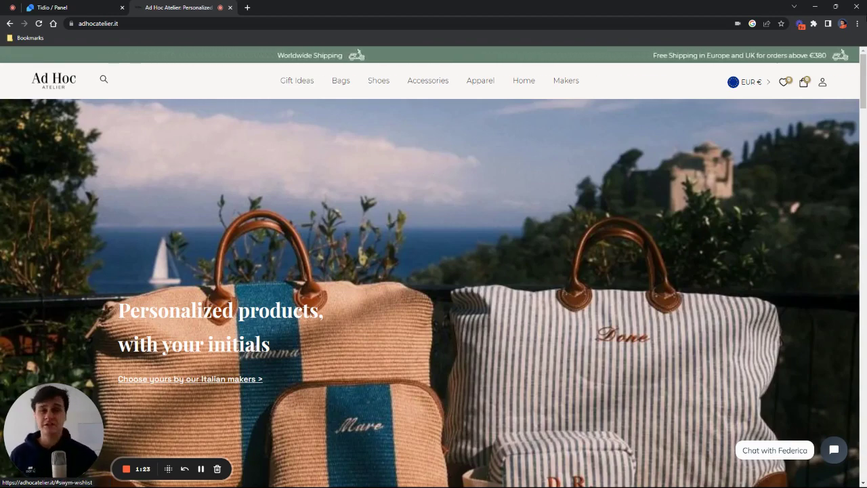
Open the Ad Hoc Atelier FAQs page, expand the payment-methods answer, and select its URL
{"action": "scroll", "coordinate": [434, 271], "scroll_direction": "down", "scroll_amount": 20}
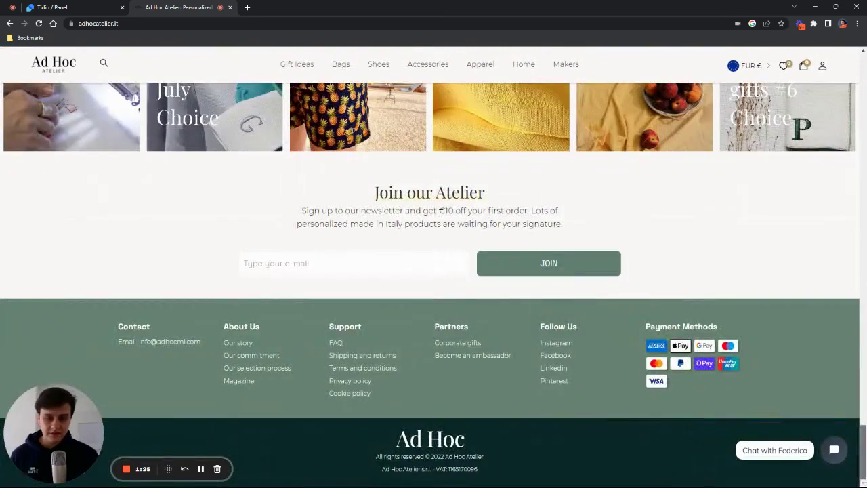
{"action": "left_click", "coordinate": [336, 344]}
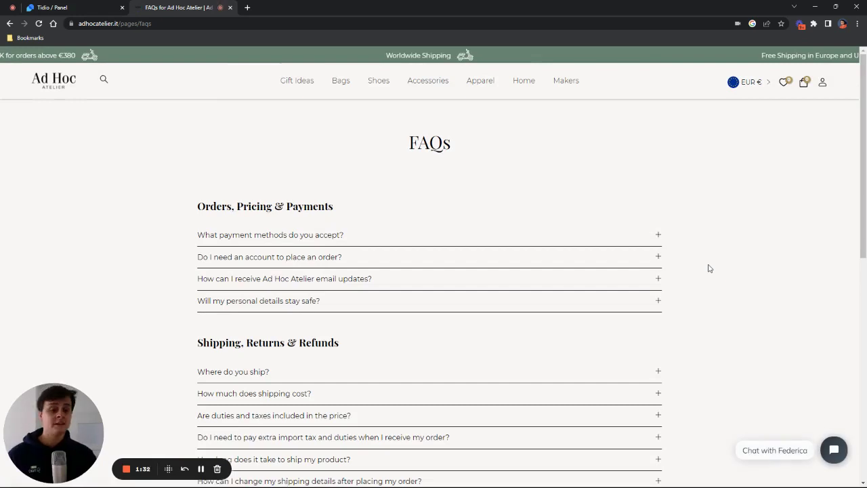
{"action": "left_click", "coordinate": [256, 235]}
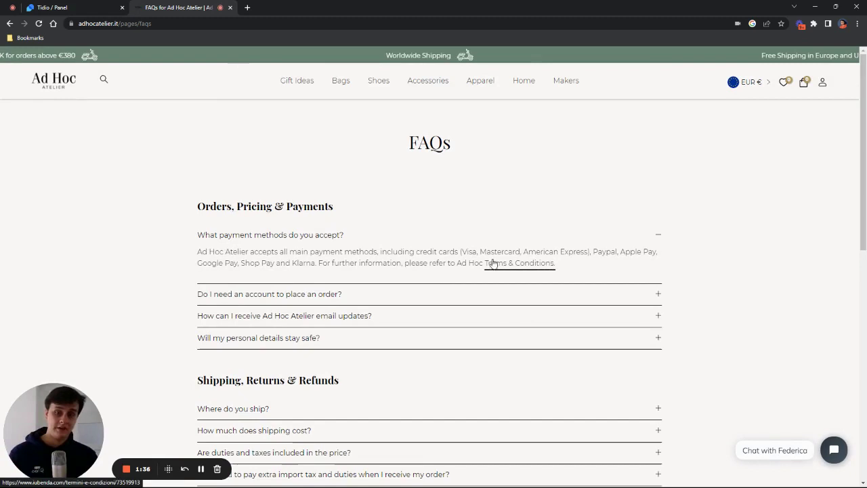
{"action": "left_click", "coordinate": [197, 26]}
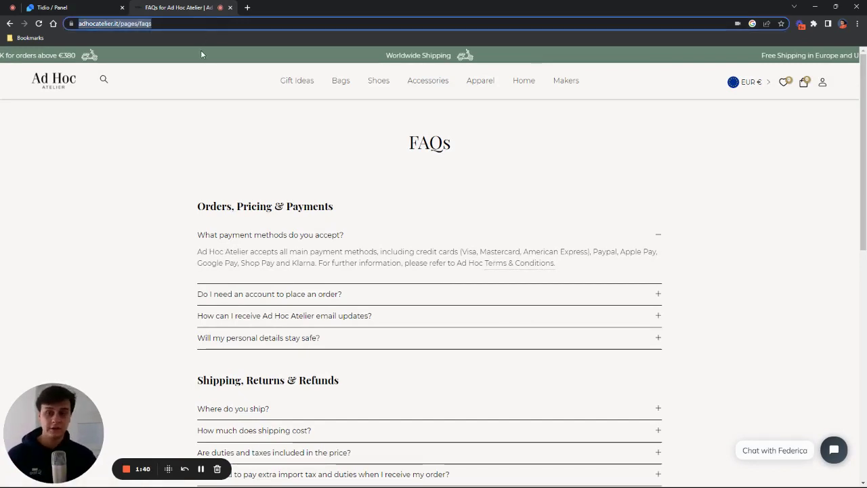
{"action": "left_click", "coordinate": [98, 7]}
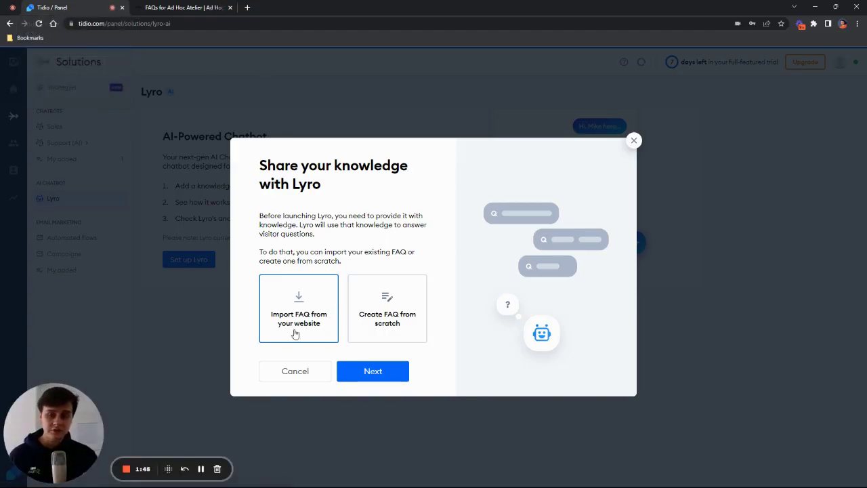
Import the Ad Hoc Atelier FAQs page into Lyro's knowledge by its URL
{"action": "left_click", "coordinate": [380, 378]}
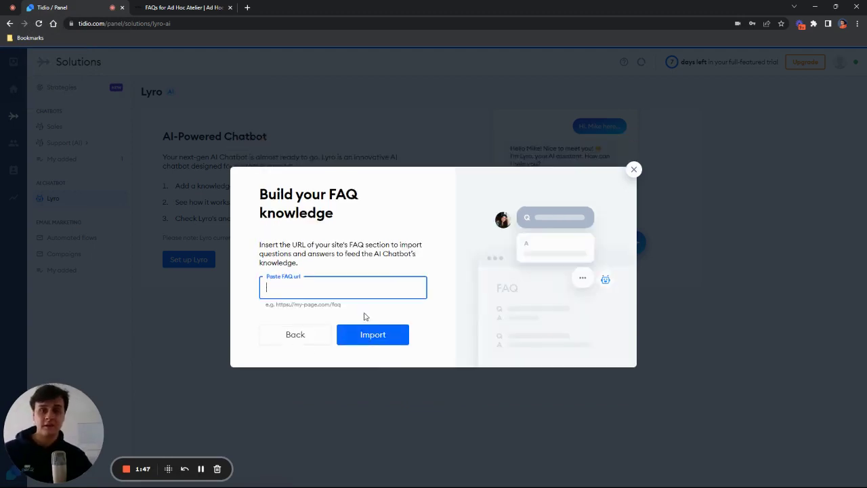
{"action": "left_click", "coordinate": [349, 287]}
{"action": "left_click", "coordinate": [379, 313]}
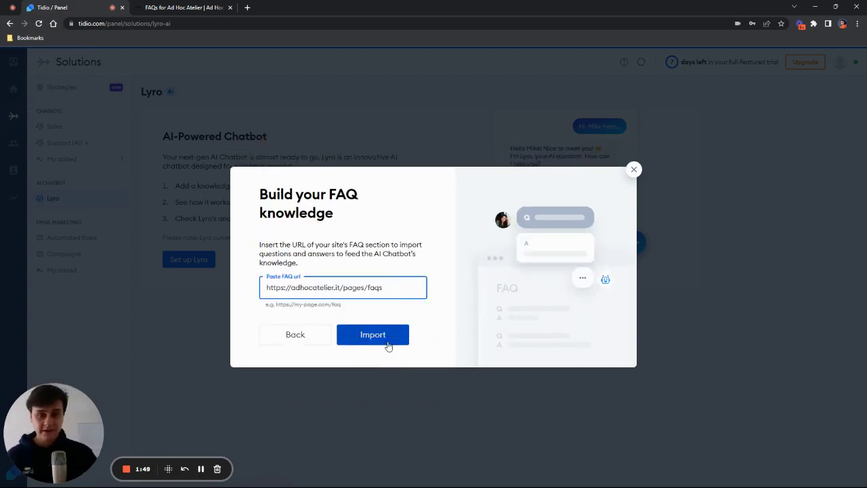
{"action": "left_click", "coordinate": [372, 335]}
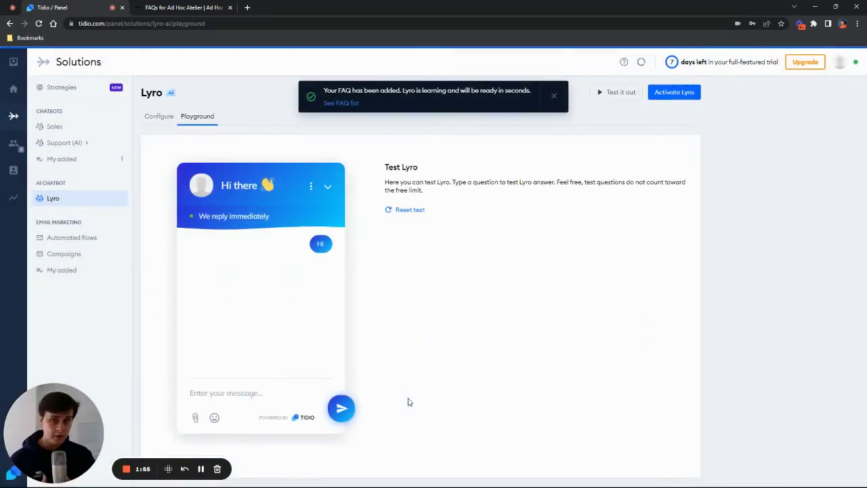
Check Lyro's configuration view, where FAQ now appears as a data source
{"action": "left_click", "coordinate": [165, 121]}
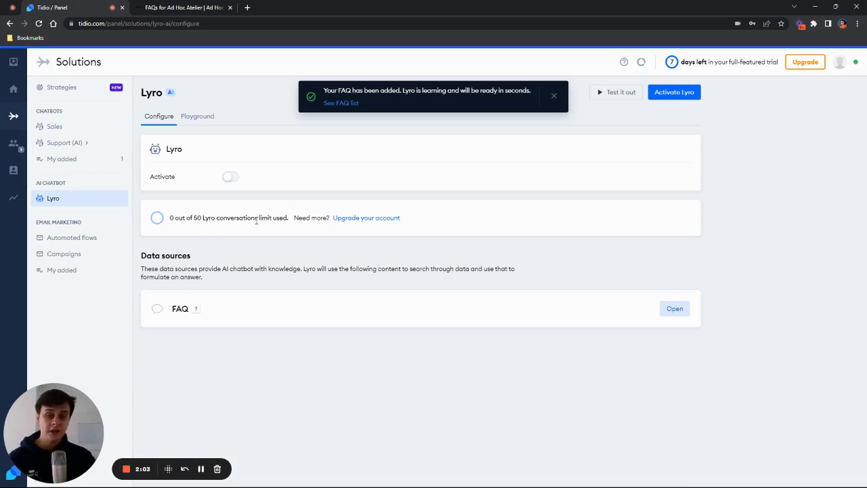
{"action": "left_click_drag", "start_coordinate": [140, 258], "coordinate": [200, 264]}
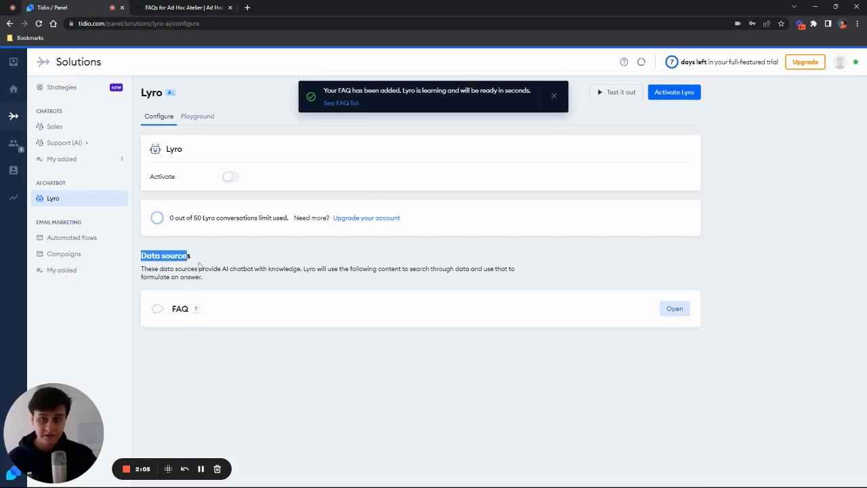
{"action": "left_click", "coordinate": [219, 263]}
{"action": "mouse_move", "coordinate": [179, 309]}
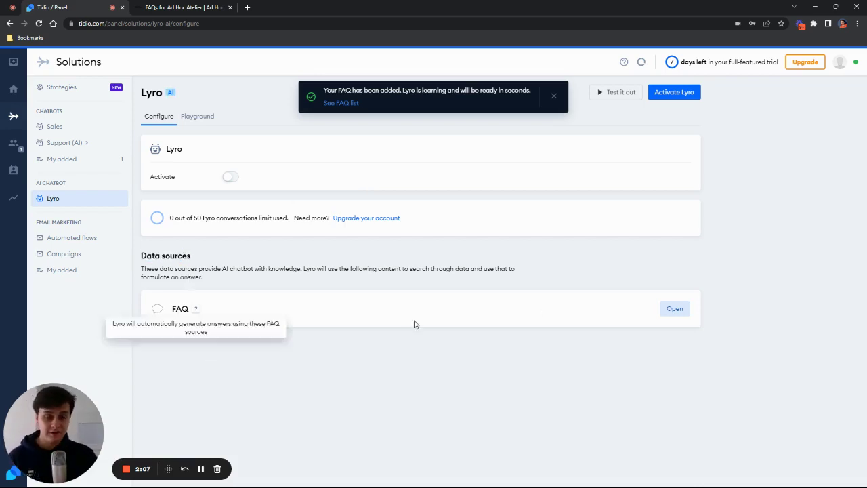
{"action": "left_click", "coordinate": [675, 311]}
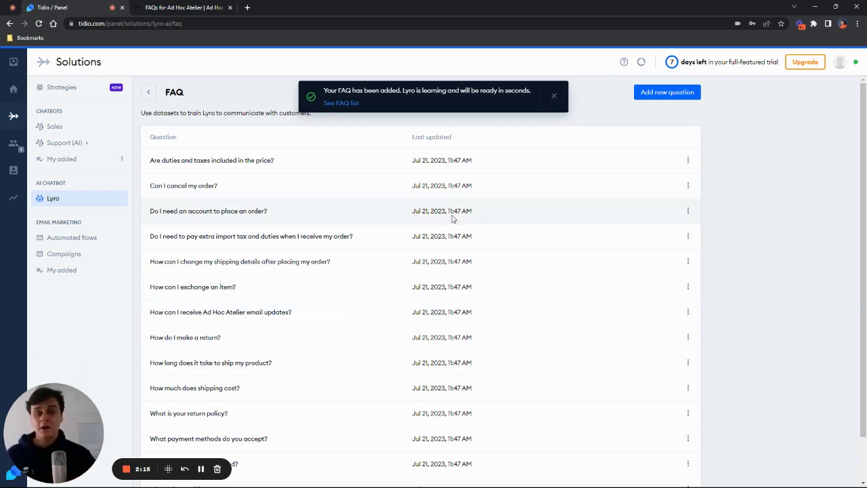
{"action": "left_click", "coordinate": [557, 99]}
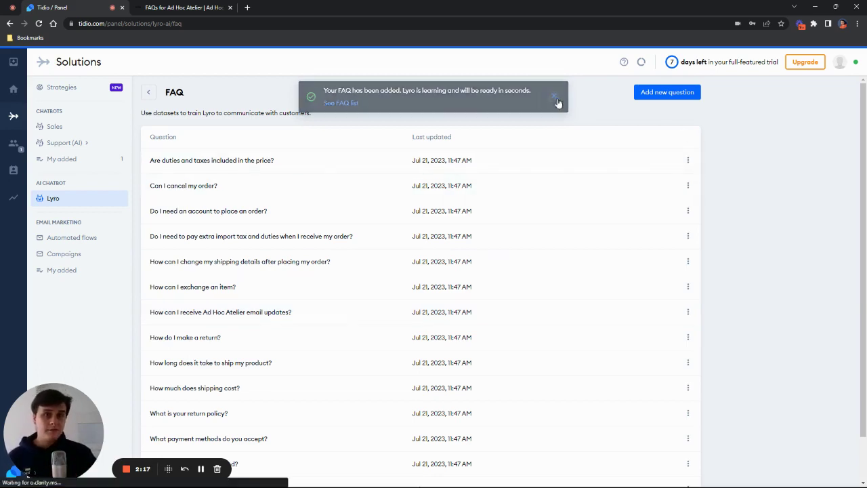
{"action": "left_click", "coordinate": [688, 160]}
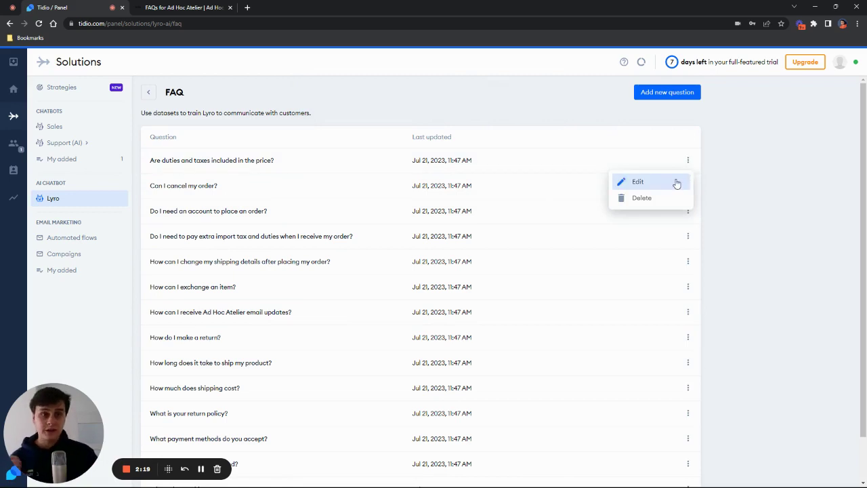
{"action": "left_click", "coordinate": [675, 182]}
{"action": "scroll", "coordinate": [796, 228], "scroll_direction": "down", "scroll_amount": 1}
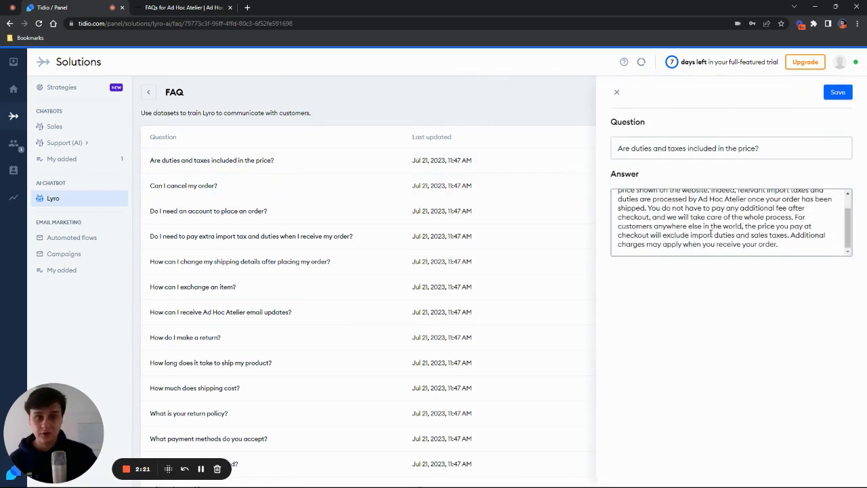
{"action": "scroll", "coordinate": [796, 229], "scroll_direction": "up", "scroll_amount": 2}
{"action": "left_click", "coordinate": [533, 108]}
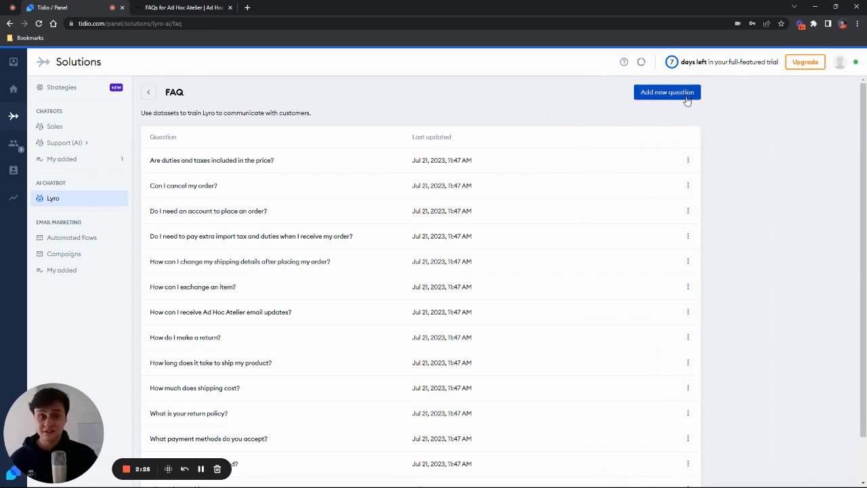
{"action": "left_click", "coordinate": [687, 99]}
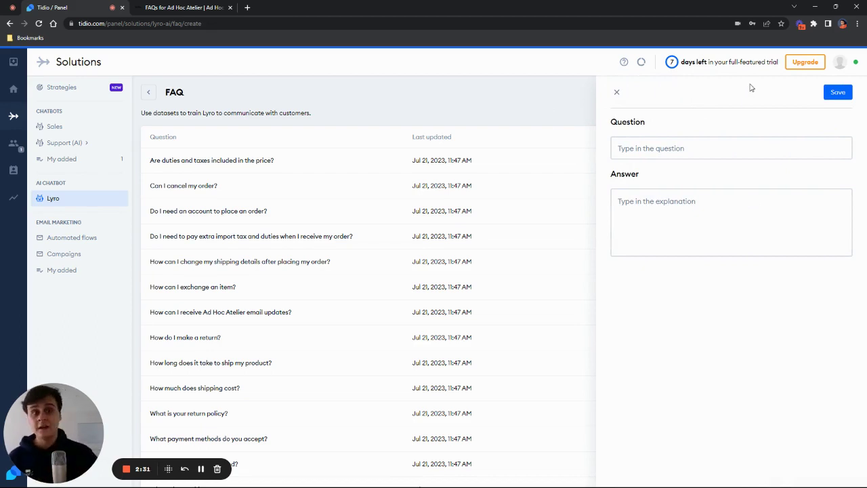
{"action": "left_click", "coordinate": [617, 93]}
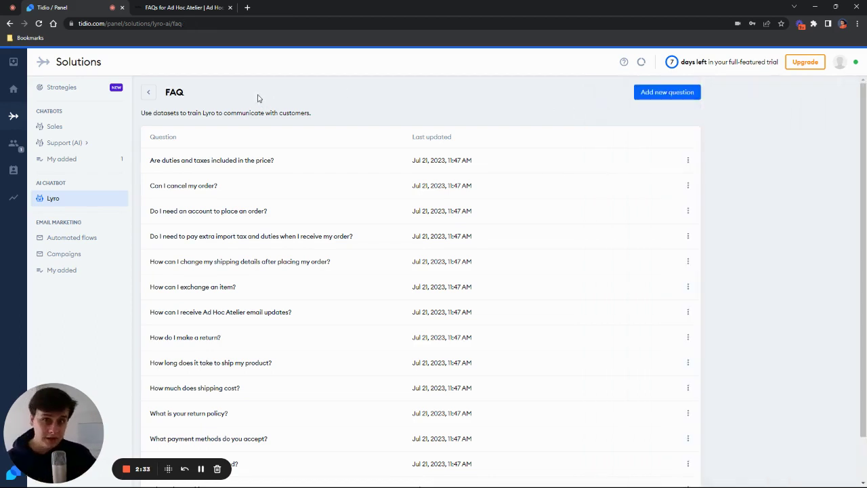
In Lyro's Playground, ask 'What is the shipping time for Poland?'
{"action": "left_click", "coordinate": [149, 94]}
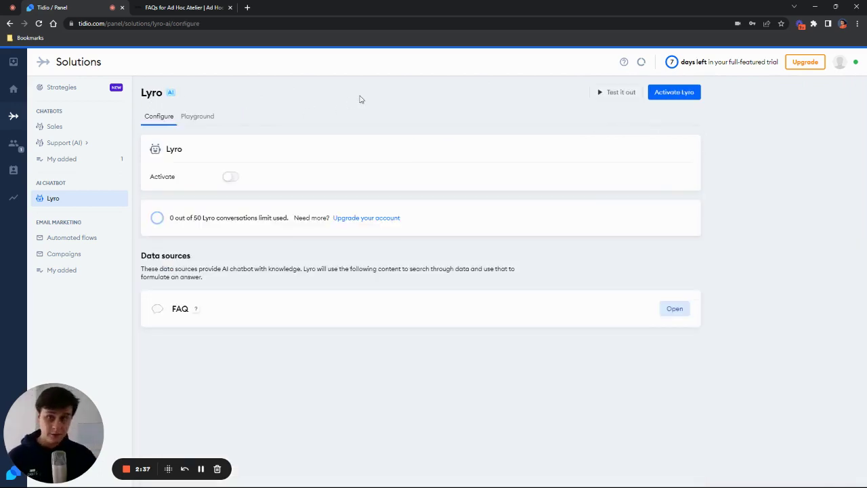
{"action": "left_click", "coordinate": [207, 119]}
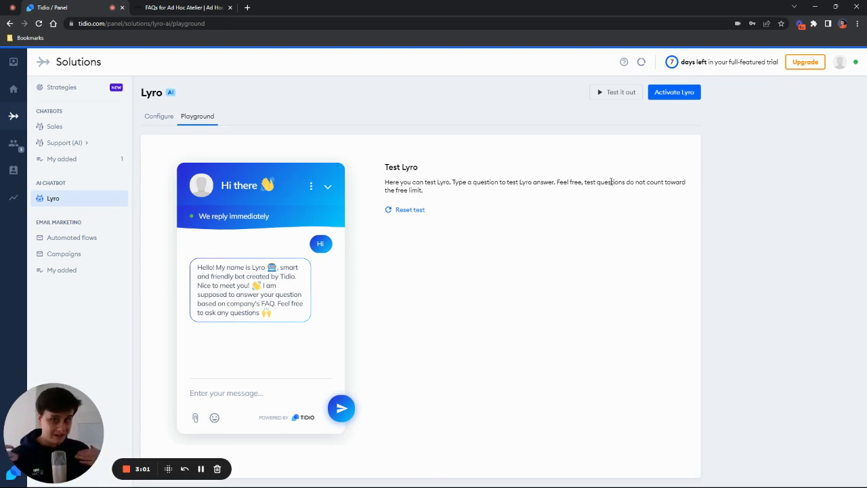
{"action": "left_click", "coordinate": [267, 399]}
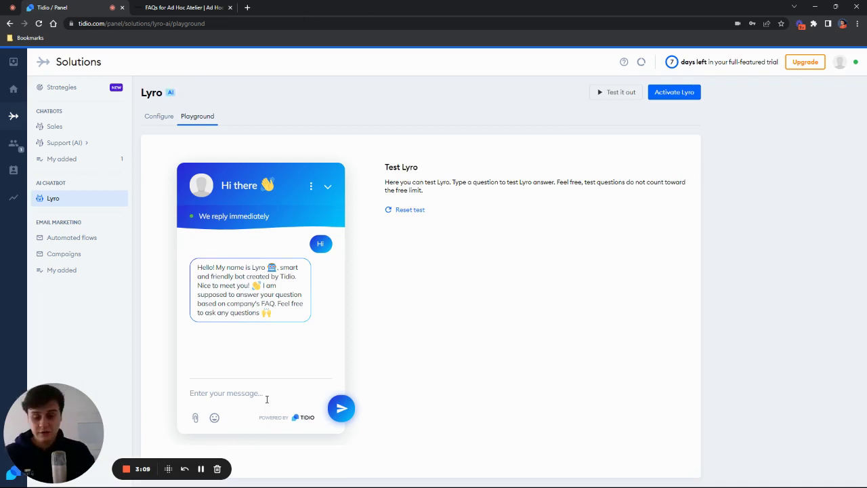
{"action": "type", "text": "What is "}
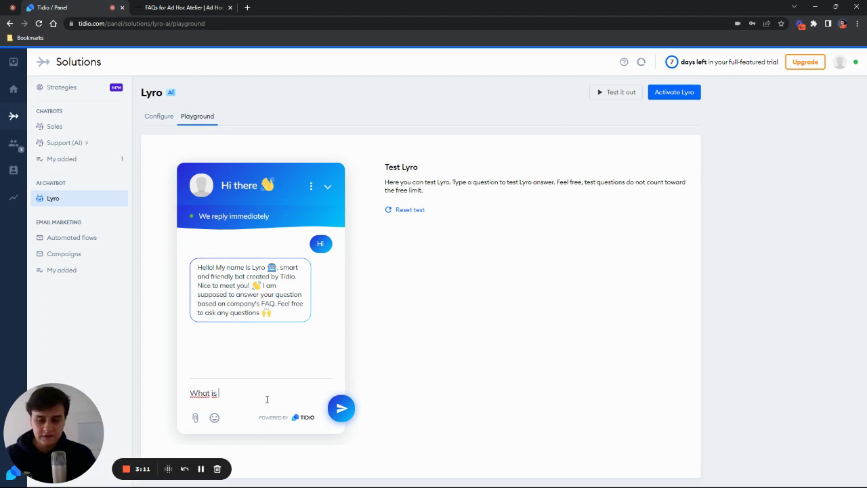
{"action": "type", "text": "the shipping t"}
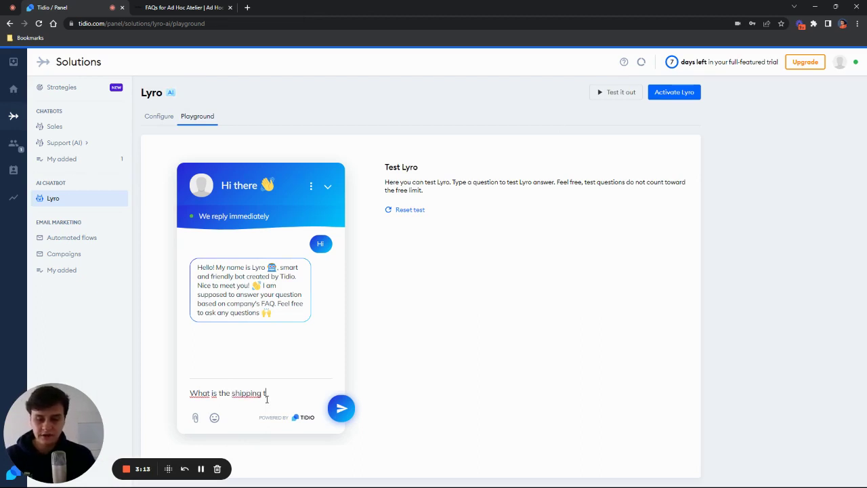
{"action": "type", "text": "ime for Poland?"}
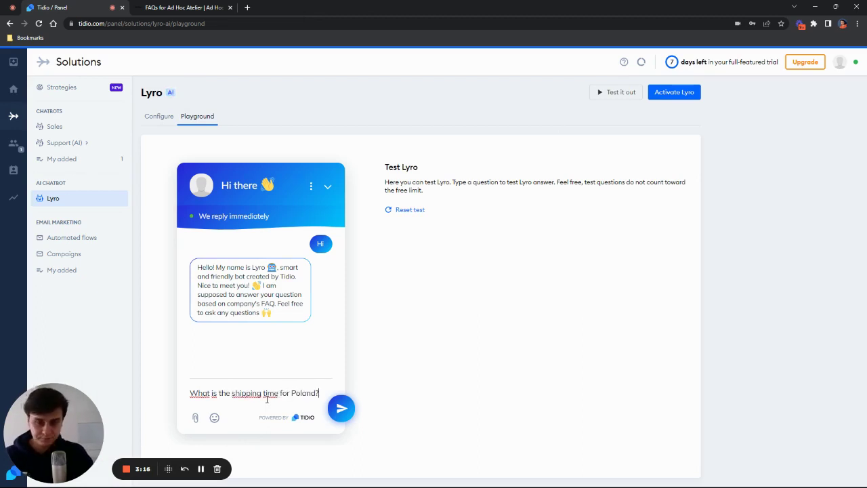
{"action": "key", "text": "Return"}
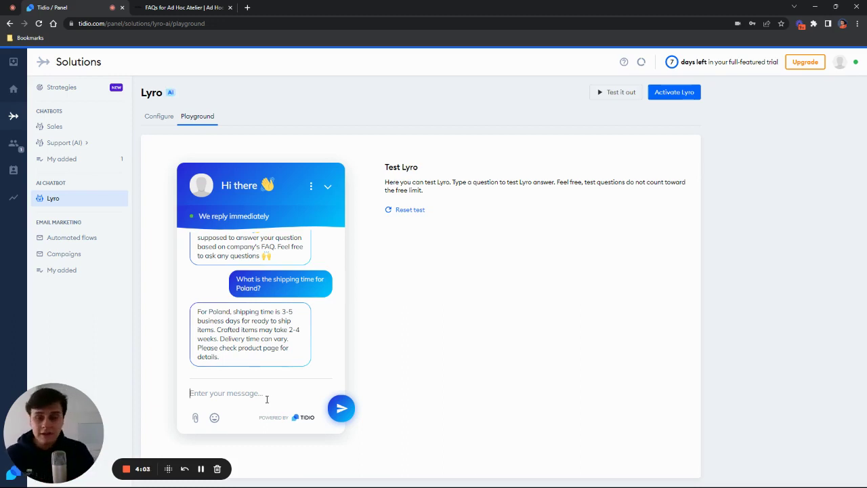
Ask Lyro the follow-up 'What about Japan?' and check the message's timestamp
{"action": "type", "text": "What abou"}
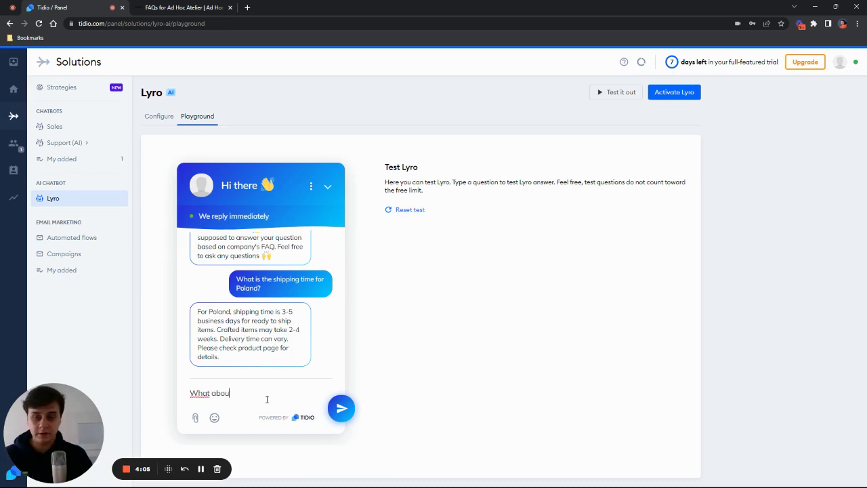
{"action": "type", "text": "t Japan?"}
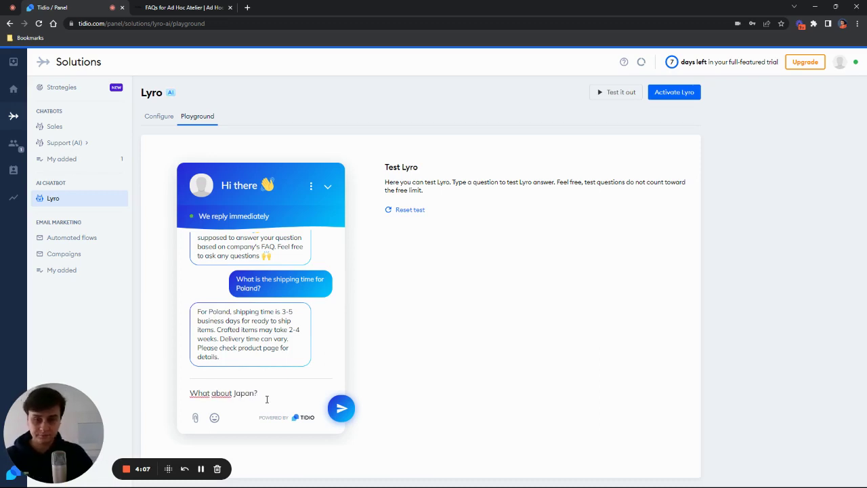
{"action": "key", "text": "Return"}
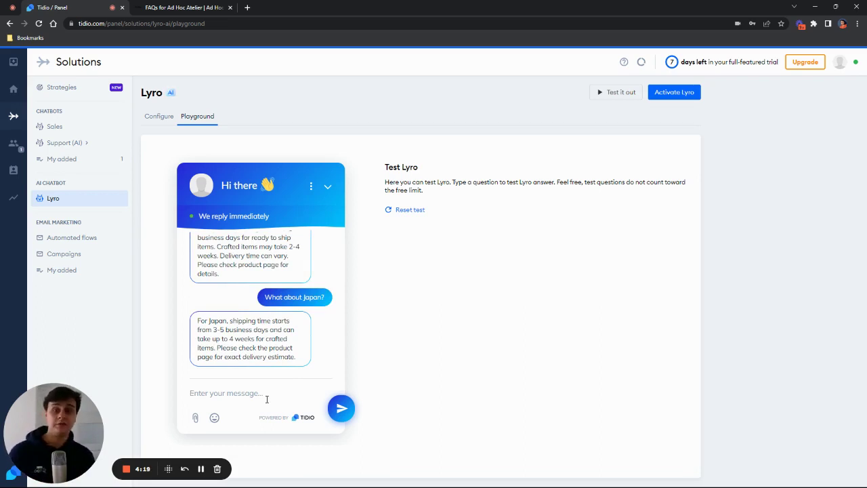
{"action": "left_click", "coordinate": [266, 399]}
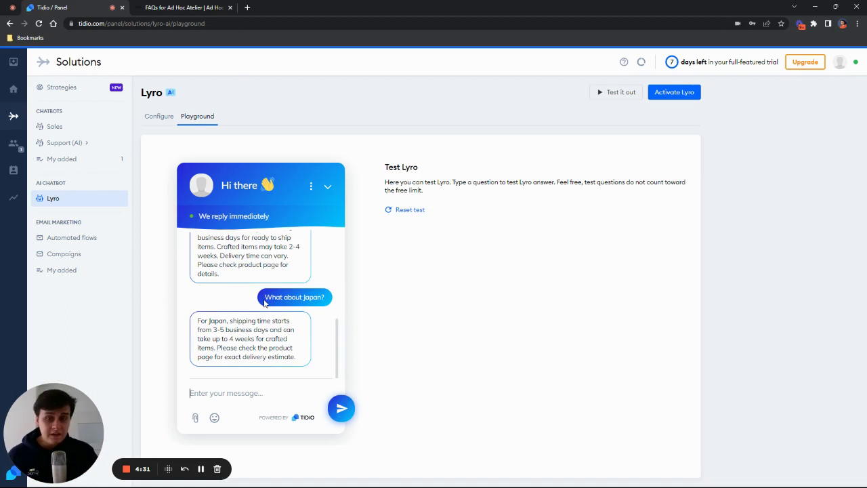
{"action": "left_click", "coordinate": [327, 298]}
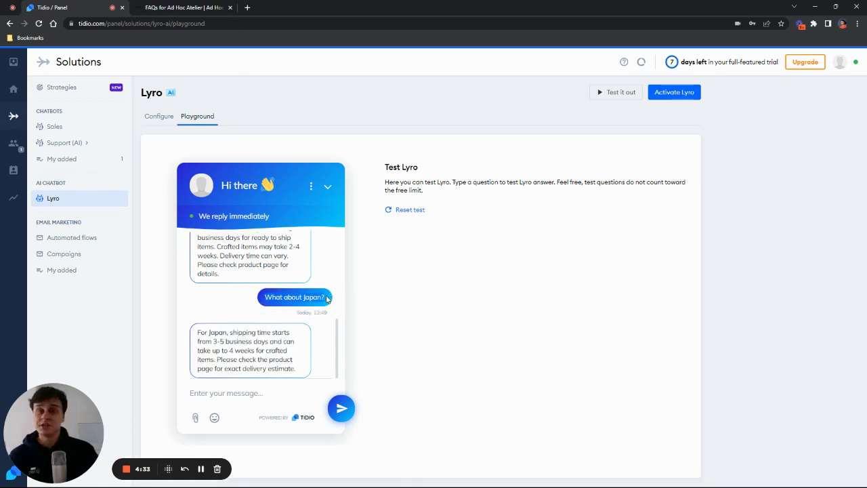
{"action": "left_click", "coordinate": [320, 296]}
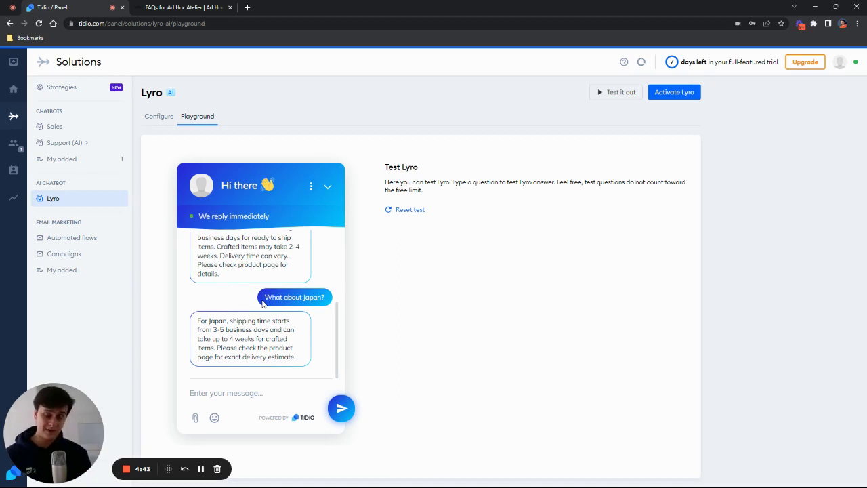
Scroll through the playground conversation to review Lyro's Poland and Japan shipping replies
{"action": "scroll", "coordinate": [263, 304], "scroll_direction": "up", "scroll_amount": 3}
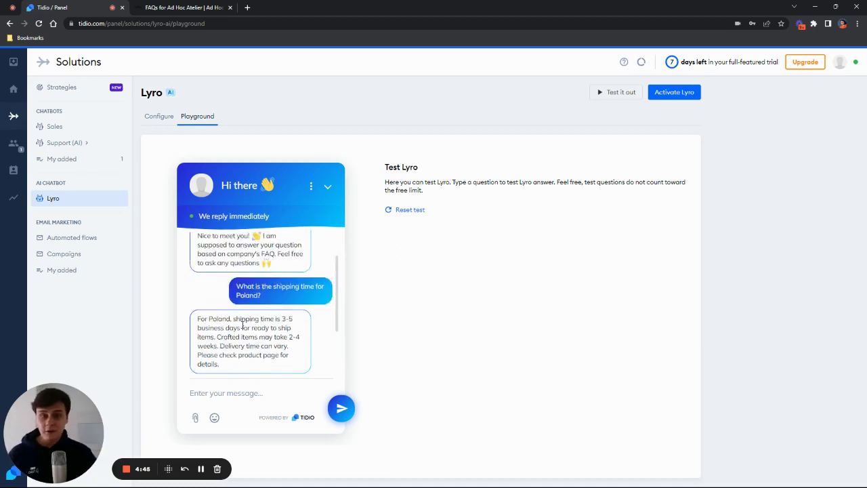
{"action": "left_click_drag", "start_coordinate": [271, 298], "coordinate": [230, 281]}
{"action": "left_click", "coordinate": [265, 297]}
{"action": "scroll", "coordinate": [266, 298], "scroll_direction": "down", "scroll_amount": 3}
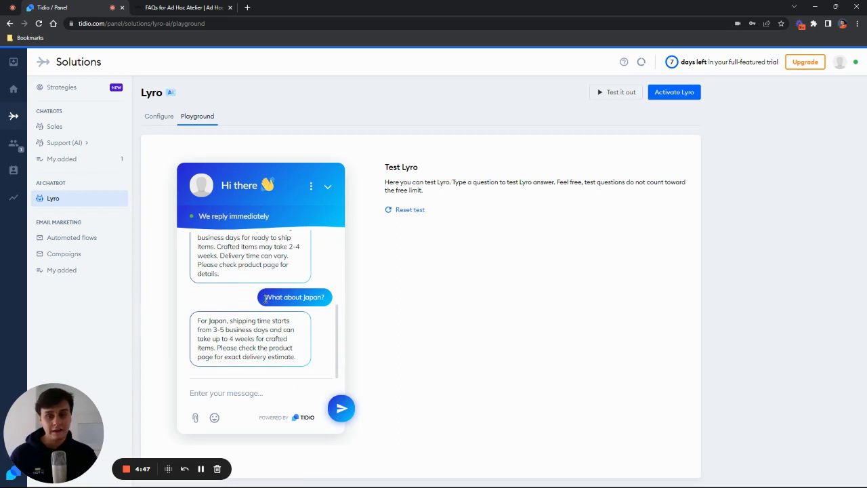
{"action": "mouse_move", "coordinate": [312, 311]}
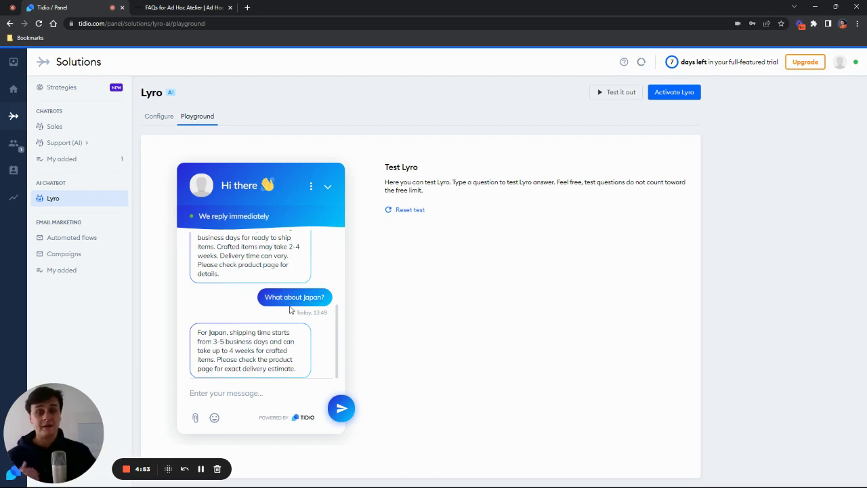
{"action": "scroll", "coordinate": [290, 304], "scroll_direction": "up", "scroll_amount": 2}
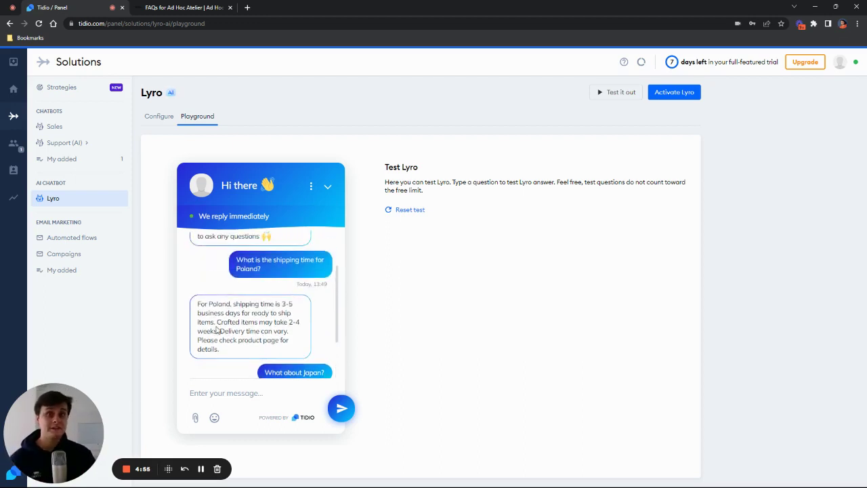
{"action": "scroll", "coordinate": [222, 337], "scroll_direction": "down", "scroll_amount": 2}
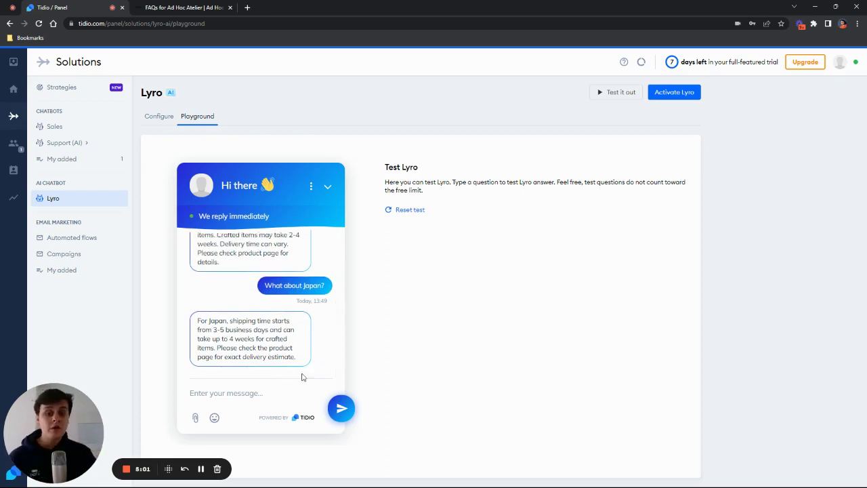
{"action": "left_click_drag", "start_coordinate": [302, 374], "coordinate": [195, 313]}
{"action": "left_click", "coordinate": [227, 316]}
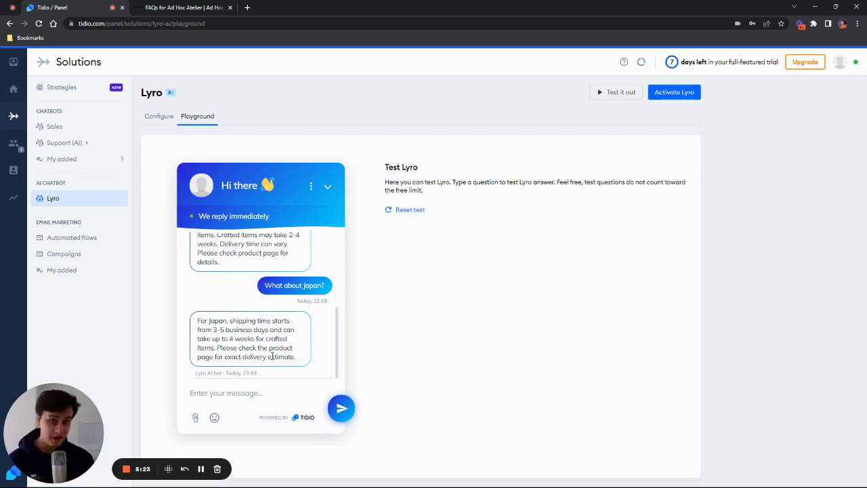
Ask Lyro 'How long would it take for me to reach Mars?', then 'Take me to an operator'
{"action": "scroll", "coordinate": [272, 356], "scroll_direction": "down", "scroll_amount": 1}
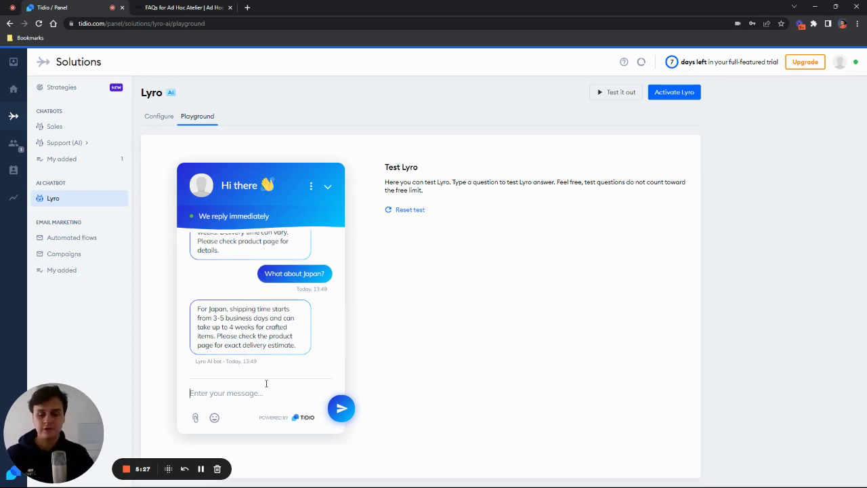
{"action": "type", "text": "How long "}
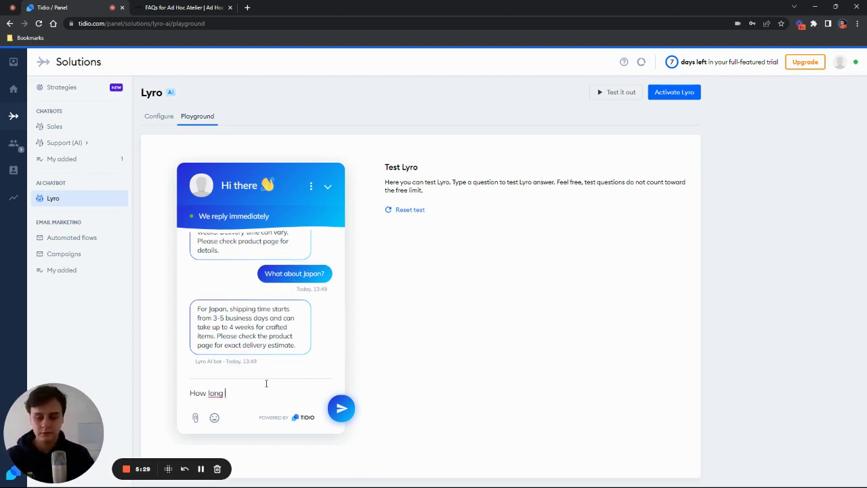
{"action": "type", "text": "would it take"}
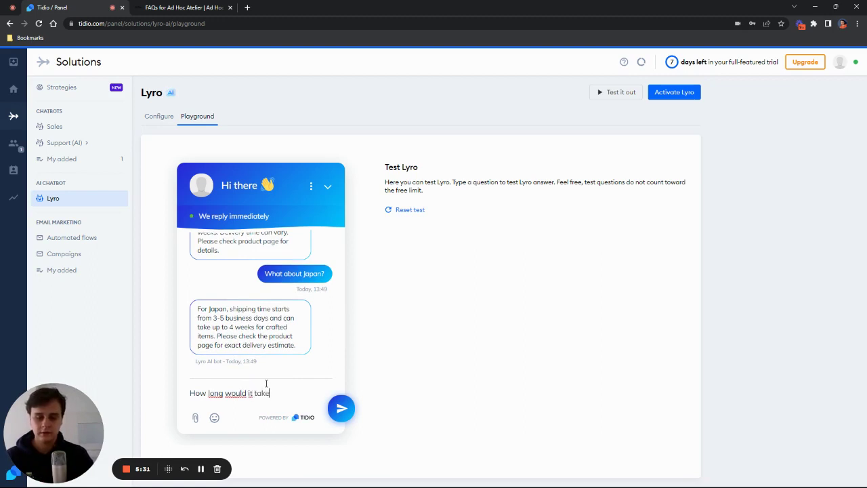
{"action": "type", "text": " for me to reach Mars?"}
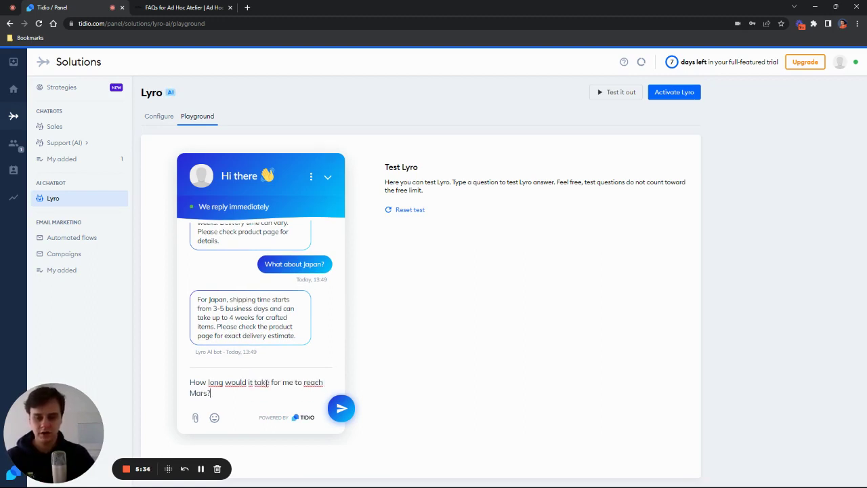
{"action": "key", "text": "Return"}
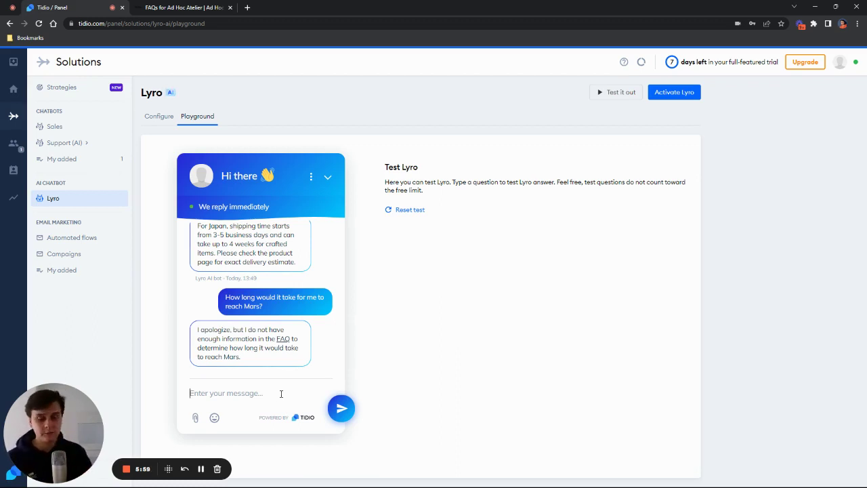
{"action": "type", "text": "Take me"}
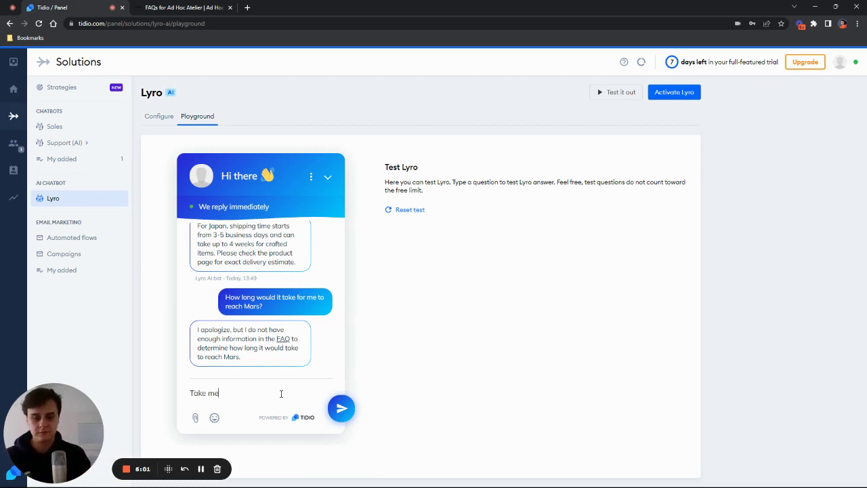
{"action": "type", "text": " to an operator"}
{"action": "key", "text": "Return"}
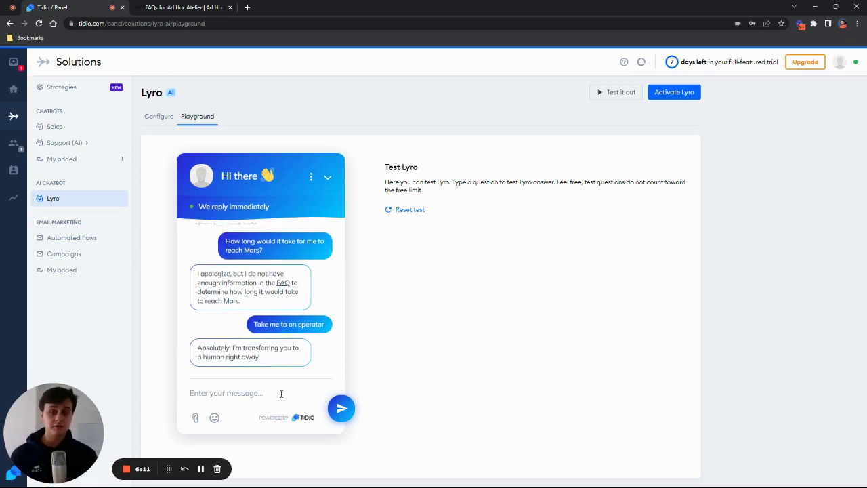
Show the Inbox's Unassigned conversations and expand the Operators section
{"action": "left_click", "coordinate": [13, 66]}
{"action": "left_click", "coordinate": [70, 105]}
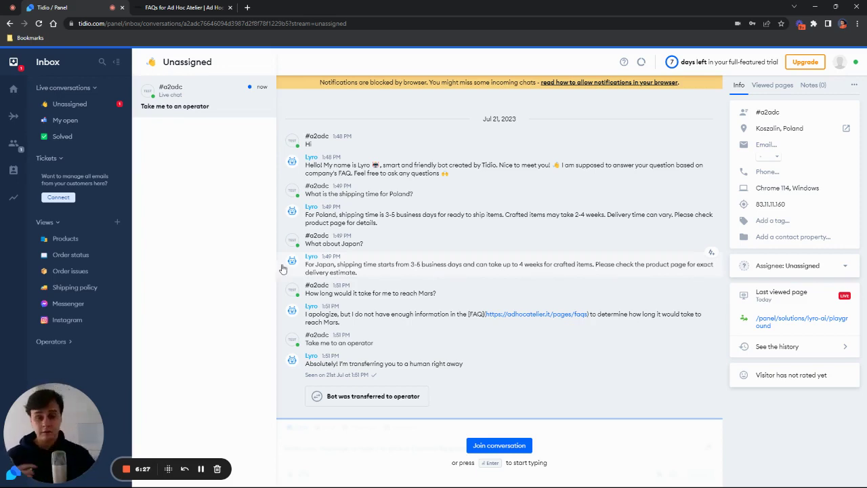
{"action": "left_click", "coordinate": [87, 341]}
Select Lyro AI bot under Operators to list its conversations
{"action": "left_click", "coordinate": [86, 374]}
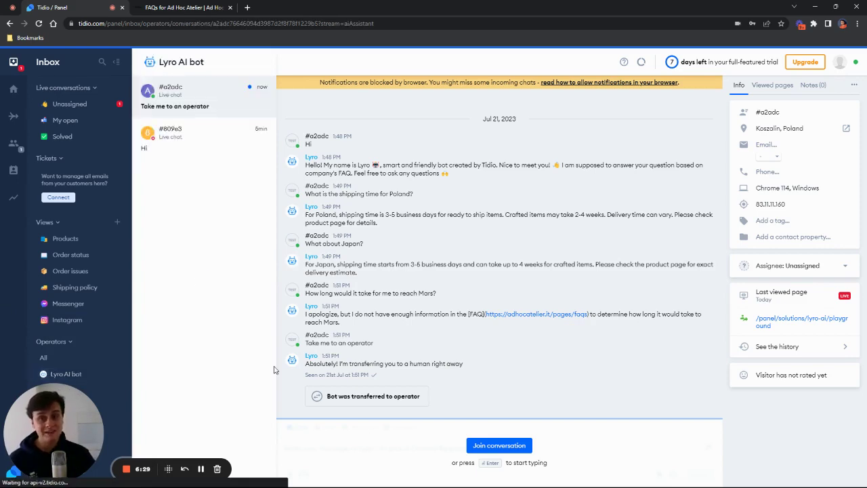